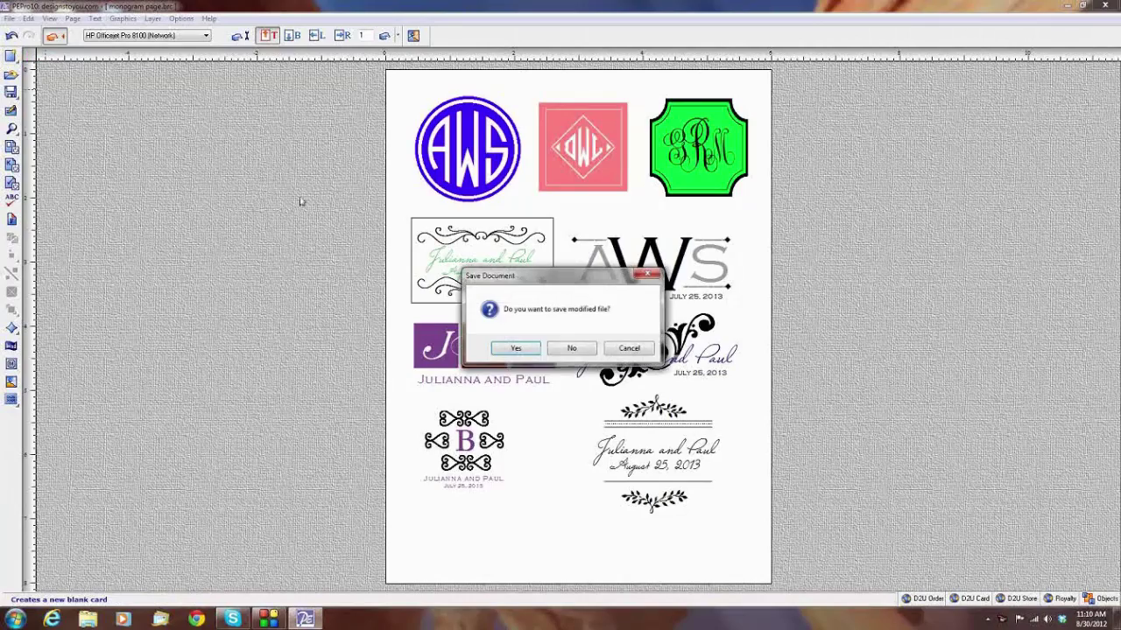
Create a new blank card 5 wide by 7 high with zero margins, discarding the changes to the open monogram page
left_click(573, 349)
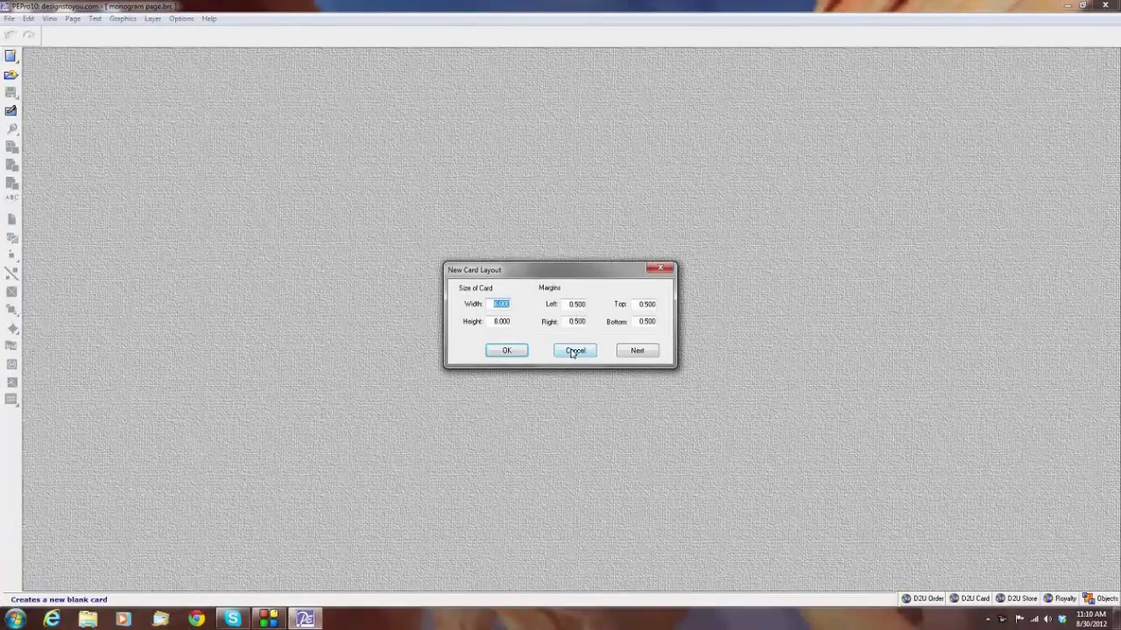
type("5")
key("Tab")
type("7")
key("Tab")
type("0")
key("Tab")
type("0")
left_click(507, 351)
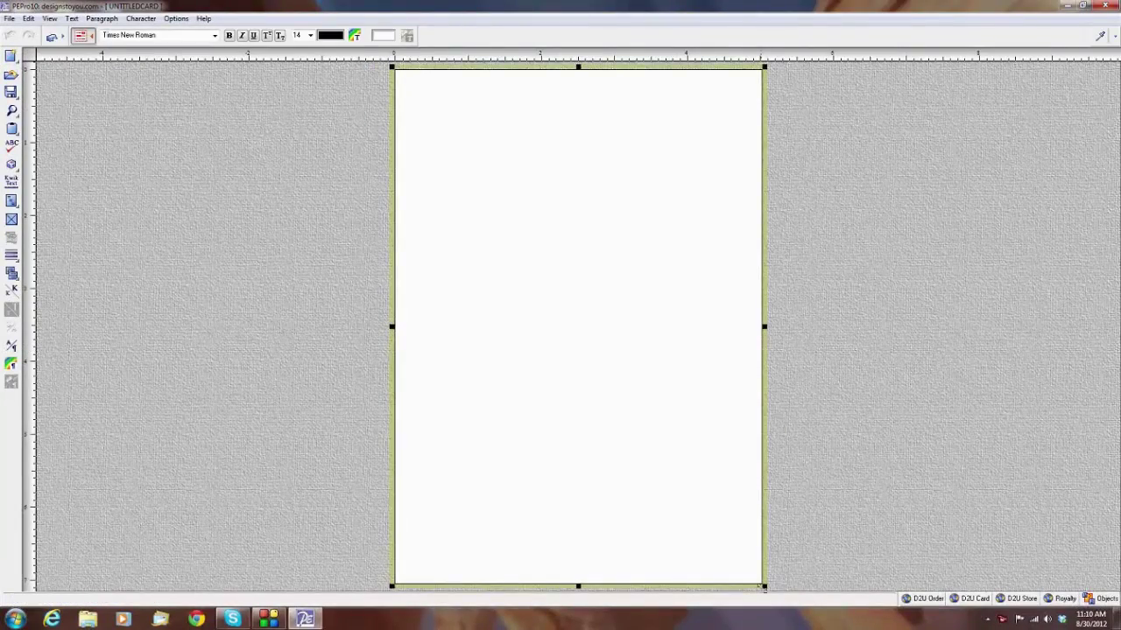
Shrink the full-page text box, center it near the page's upper edge, and set its font to PE Cristina, size 20
left_click_drag(764, 587, 588, 228)
left_click_drag(495, 183, 574, 195)
right_click(574, 195)
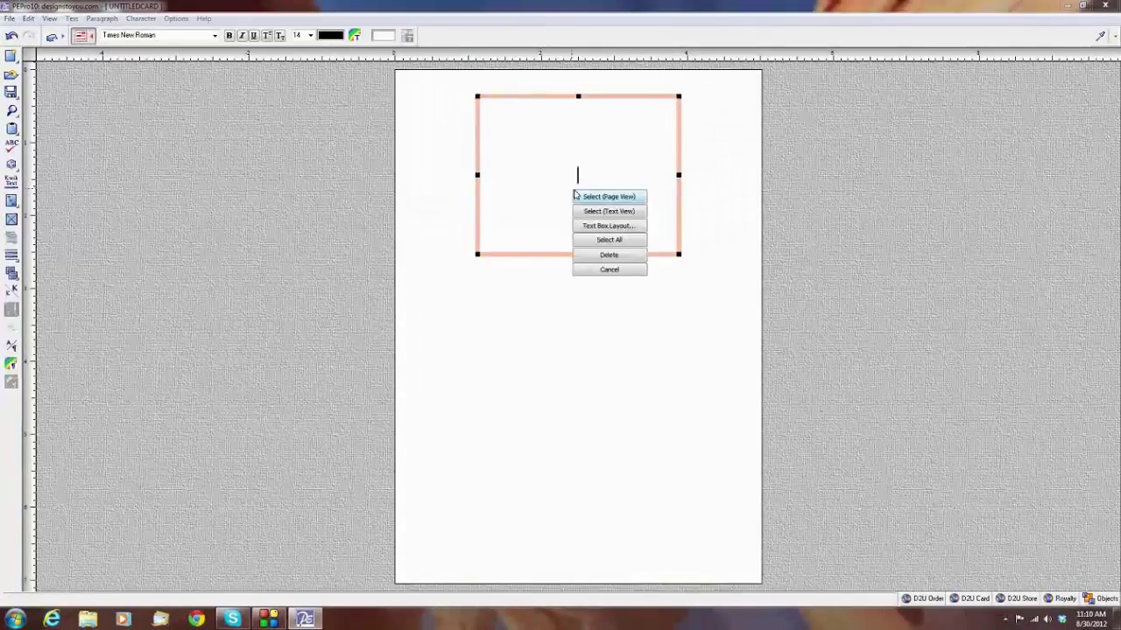
left_click(593, 228)
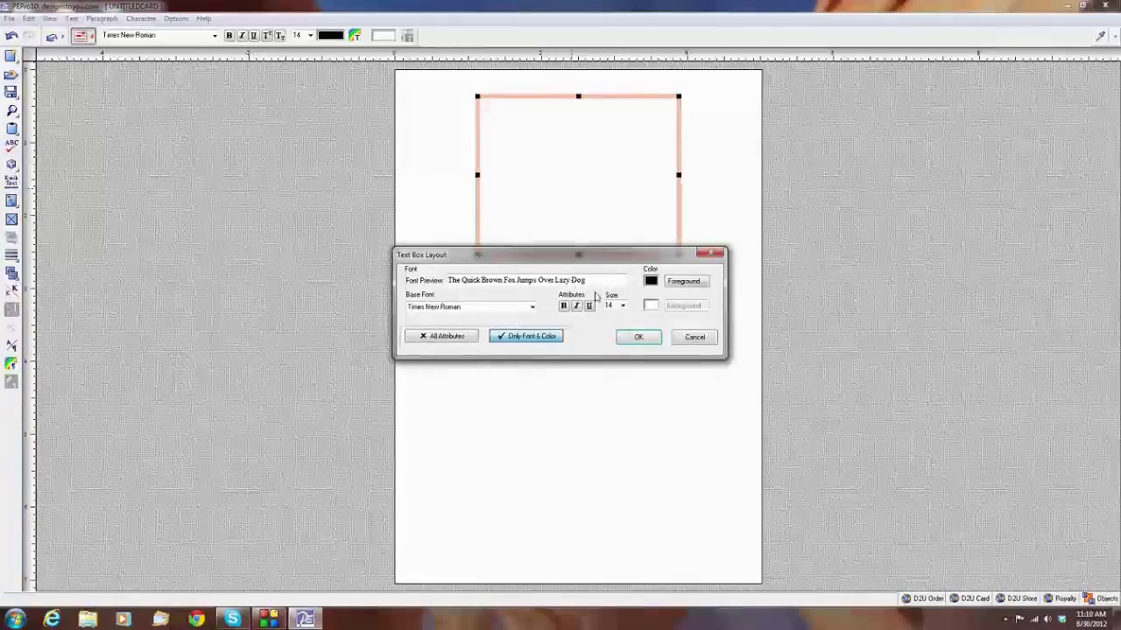
left_click(521, 308)
type("pe c")
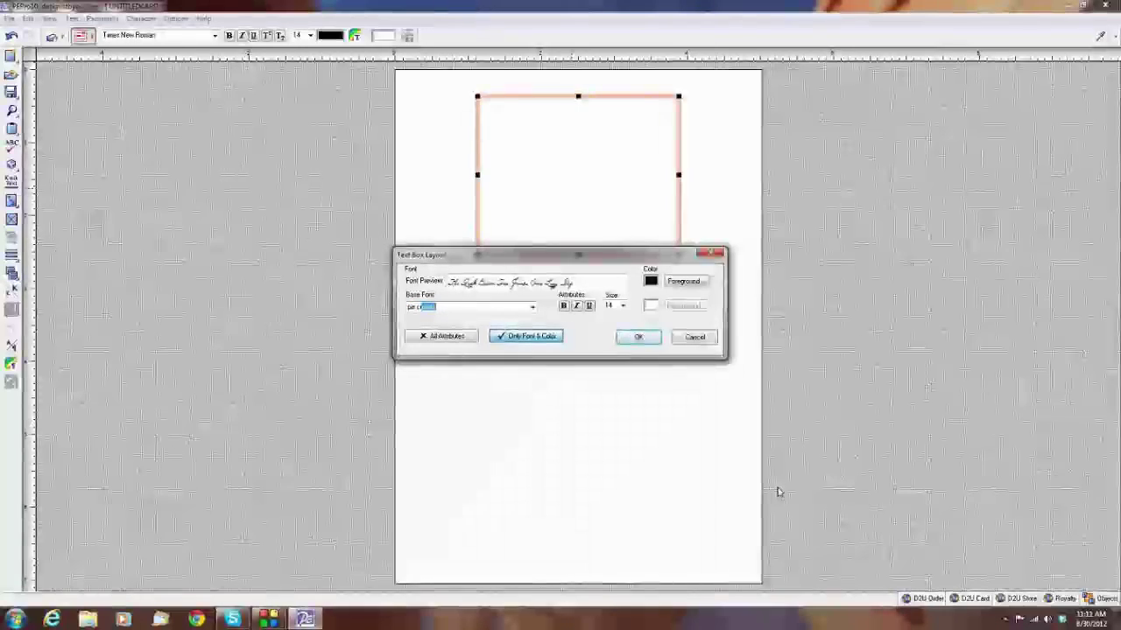
left_click(623, 305)
left_click(613, 323)
left_click(635, 338)
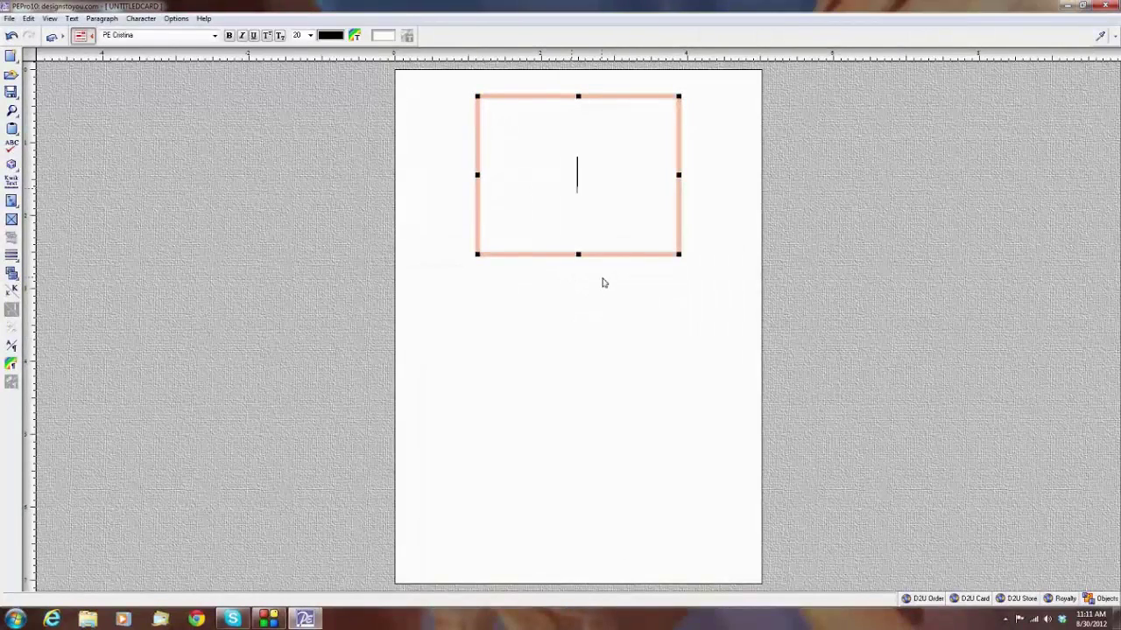
Enter the couple's first names on the first line and "August 25, 2013" on the second line
type("Juli")
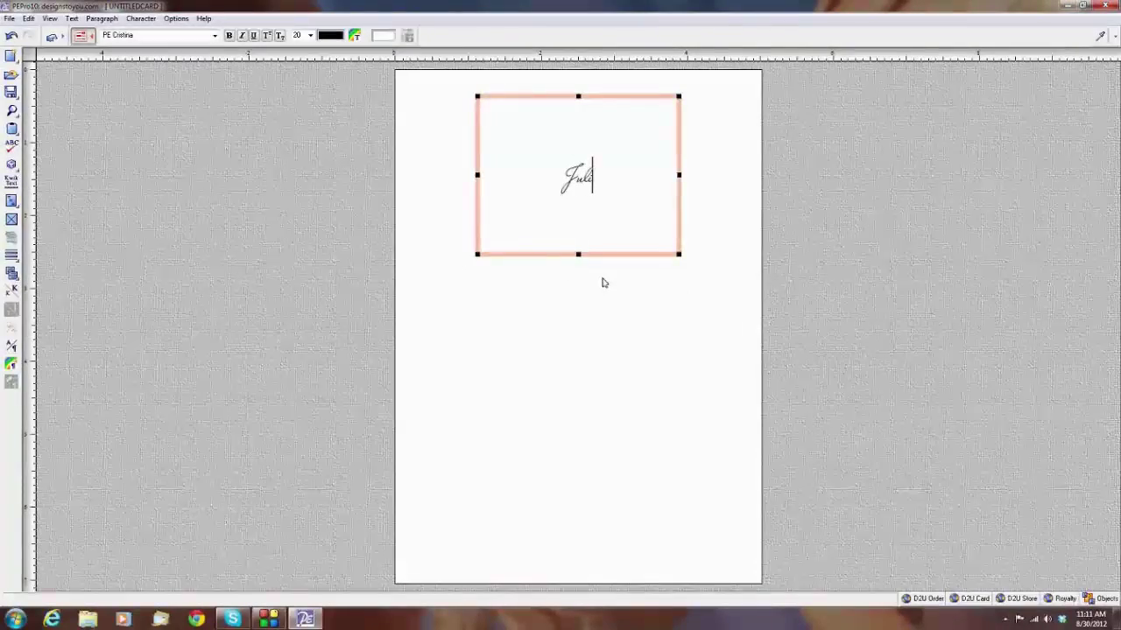
type("anna and P")
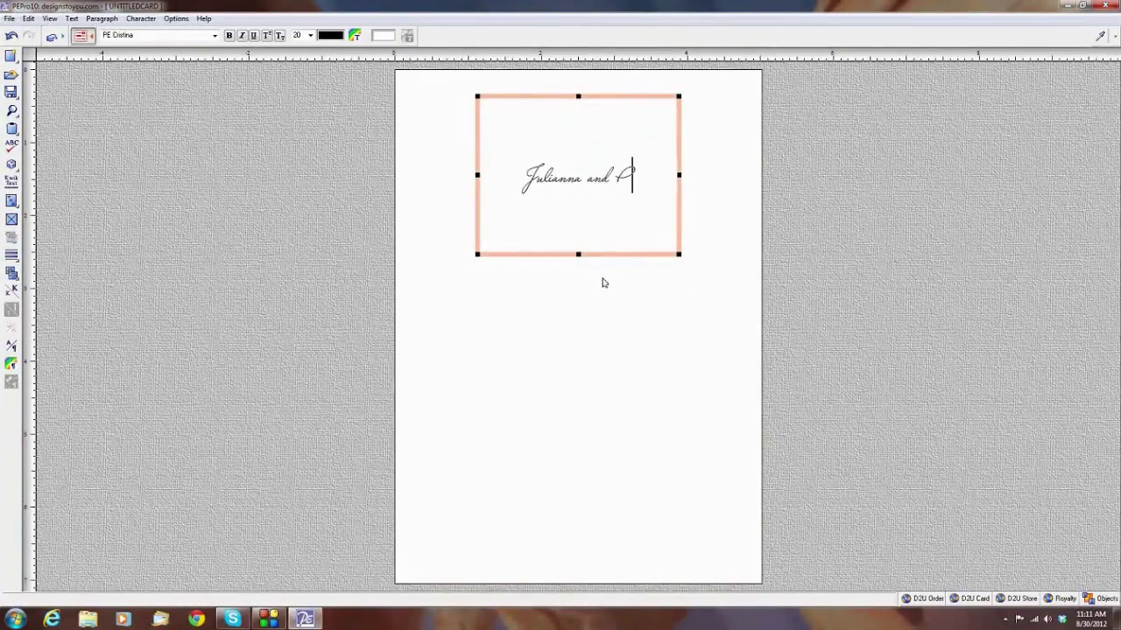
type("aul")
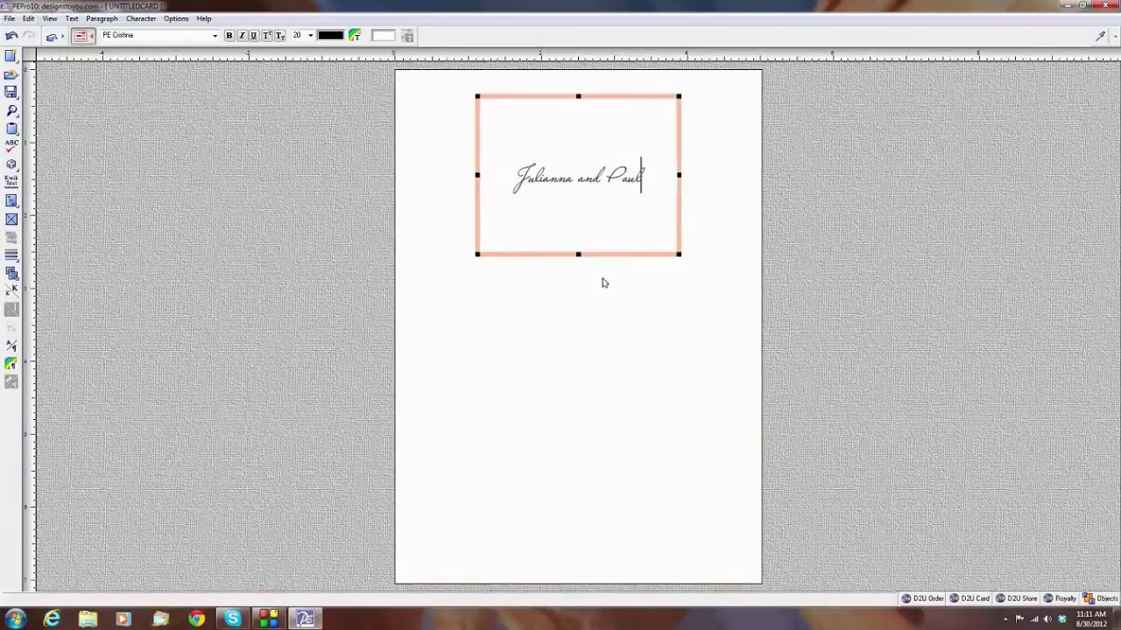
key("Return")
type("August 25, 2013")
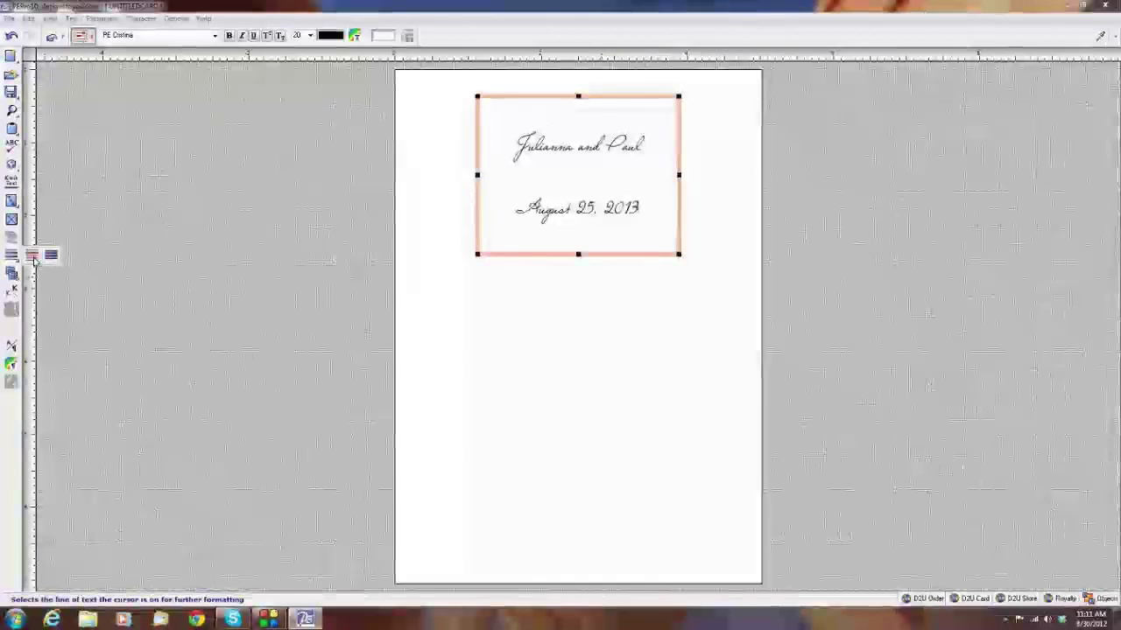
Reduce the text size of the date line to 17
key("shift+Home")
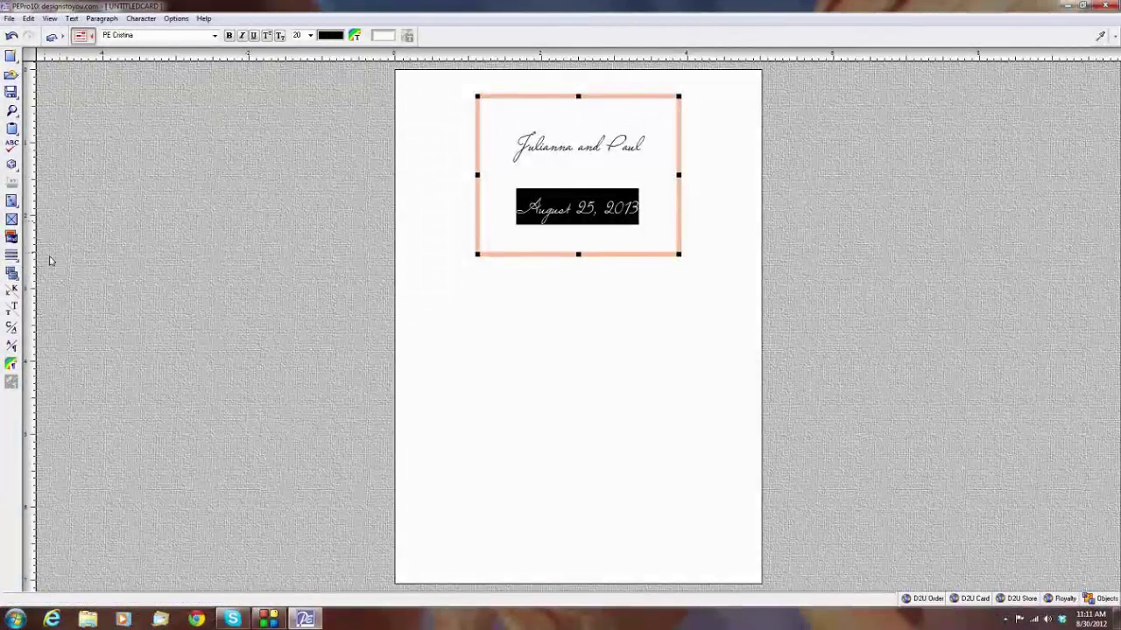
left_click(10, 317)
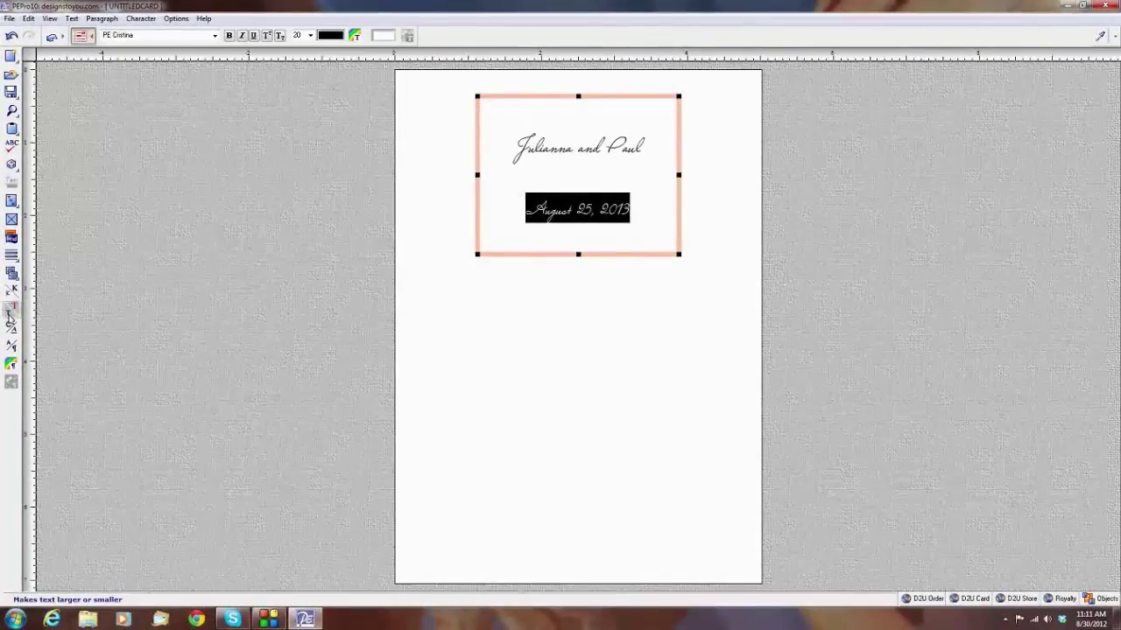
left_click(10, 317)
left_click(16, 306)
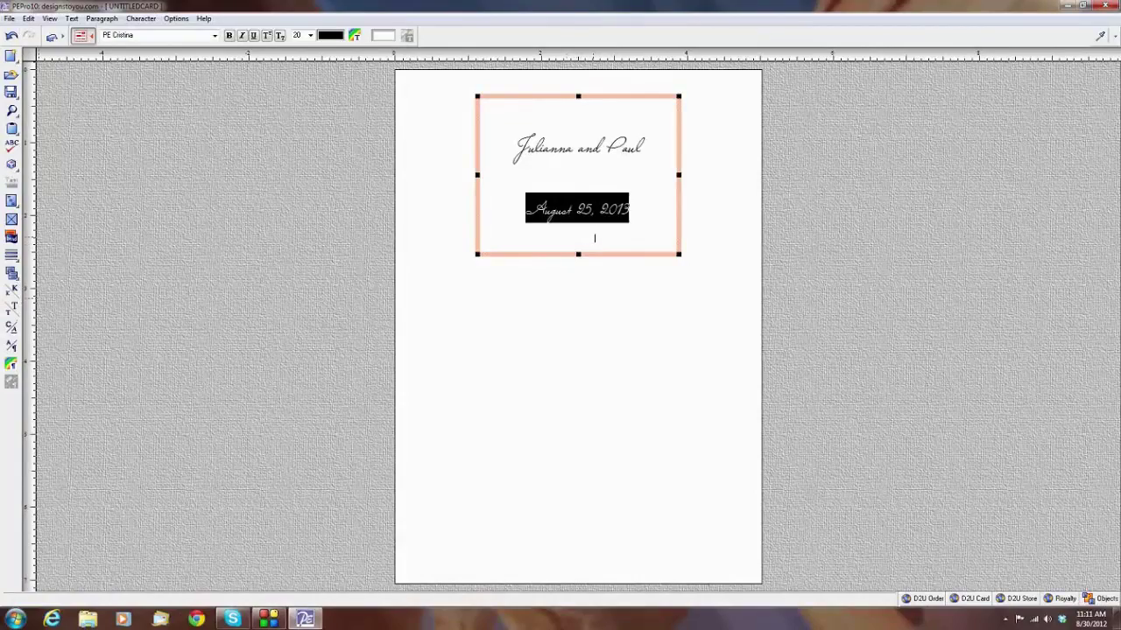
Color both lines of text green with red 64, green 191 and blue 96
left_click(16, 254)
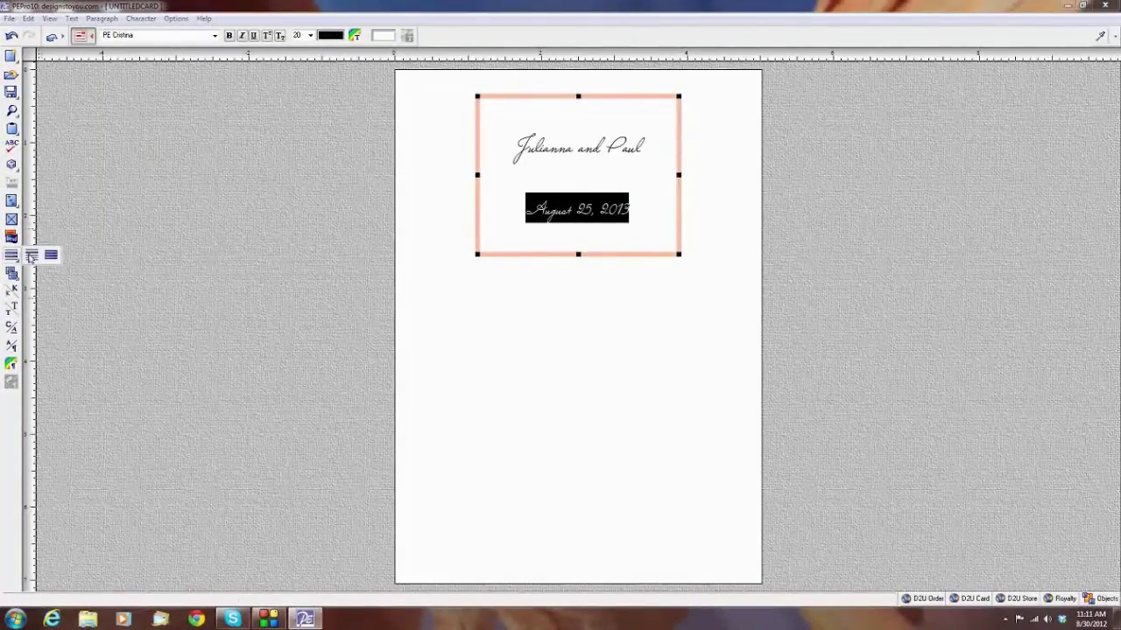
left_click(31, 255)
left_click(356, 36)
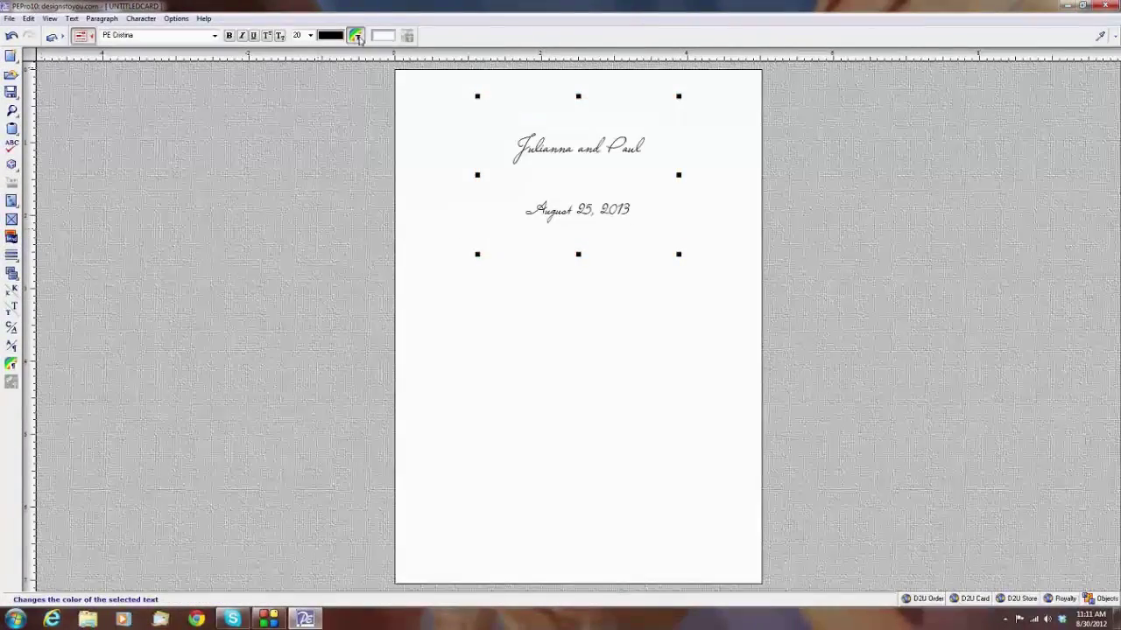
left_click(490, 289)
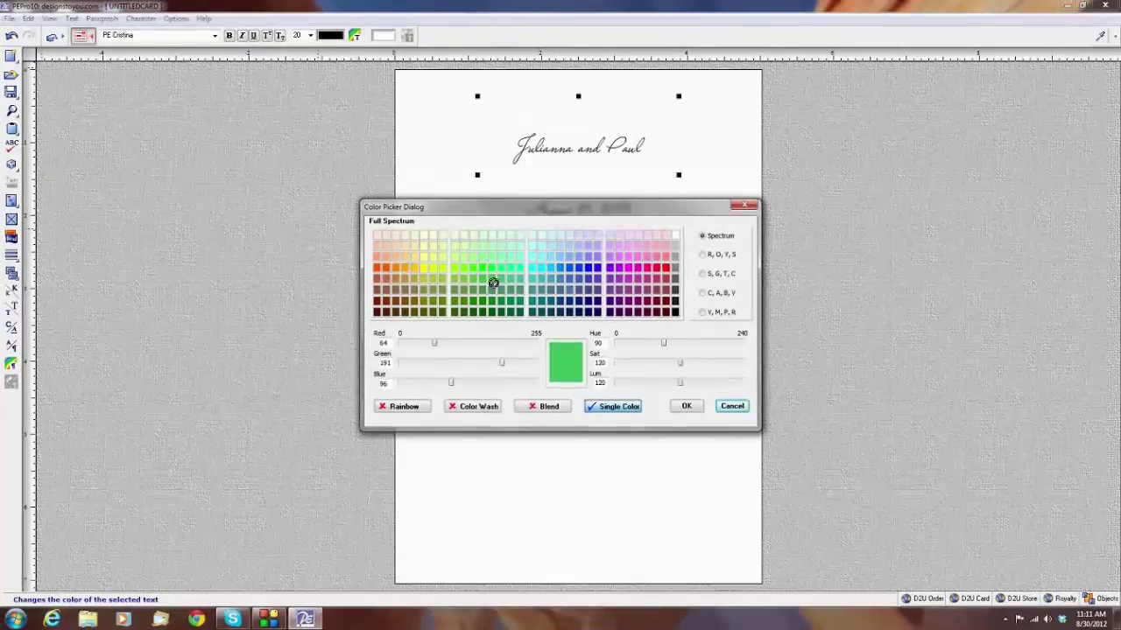
left_click(686, 406)
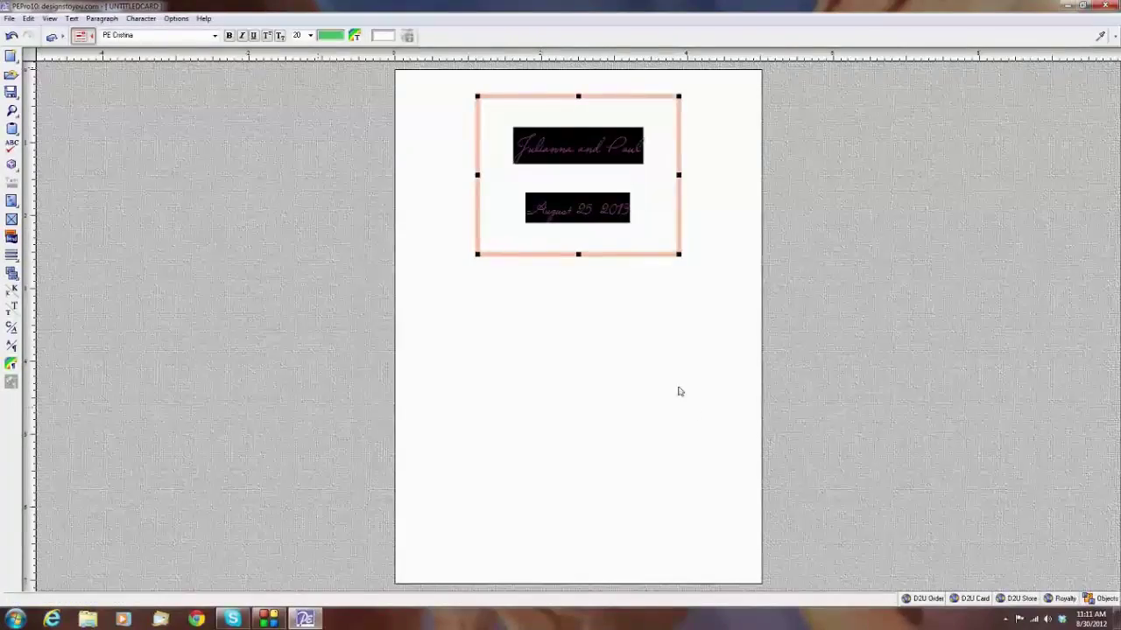
Reduce the height of the text box so the names and the date sit closer together
left_click(578, 254)
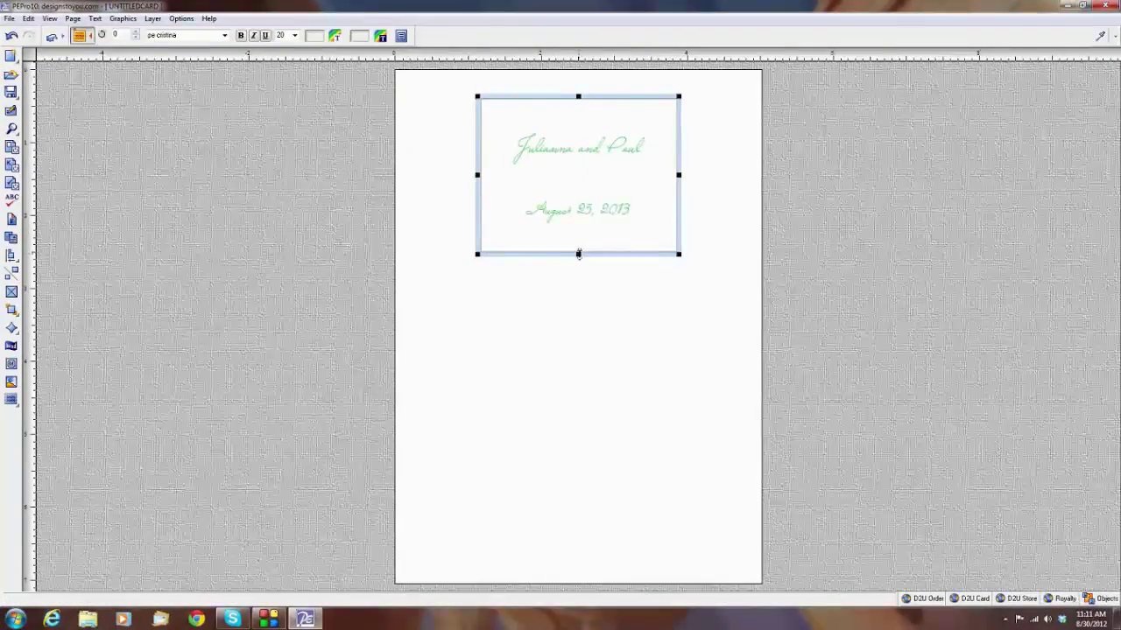
left_click_drag(577, 254, 576, 213)
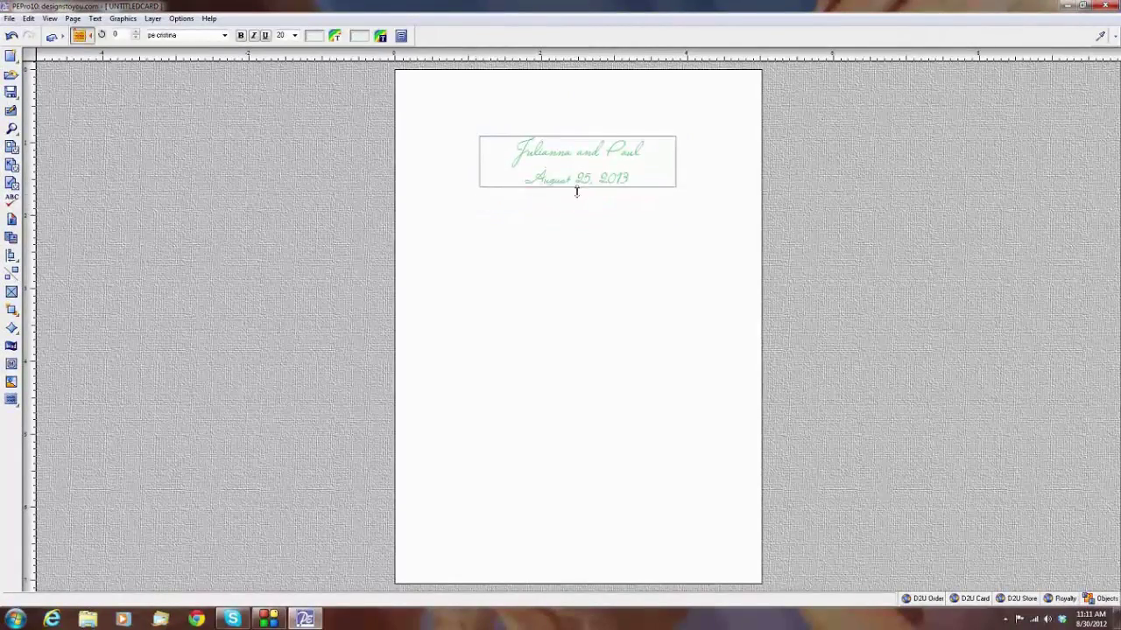
left_click(576, 204)
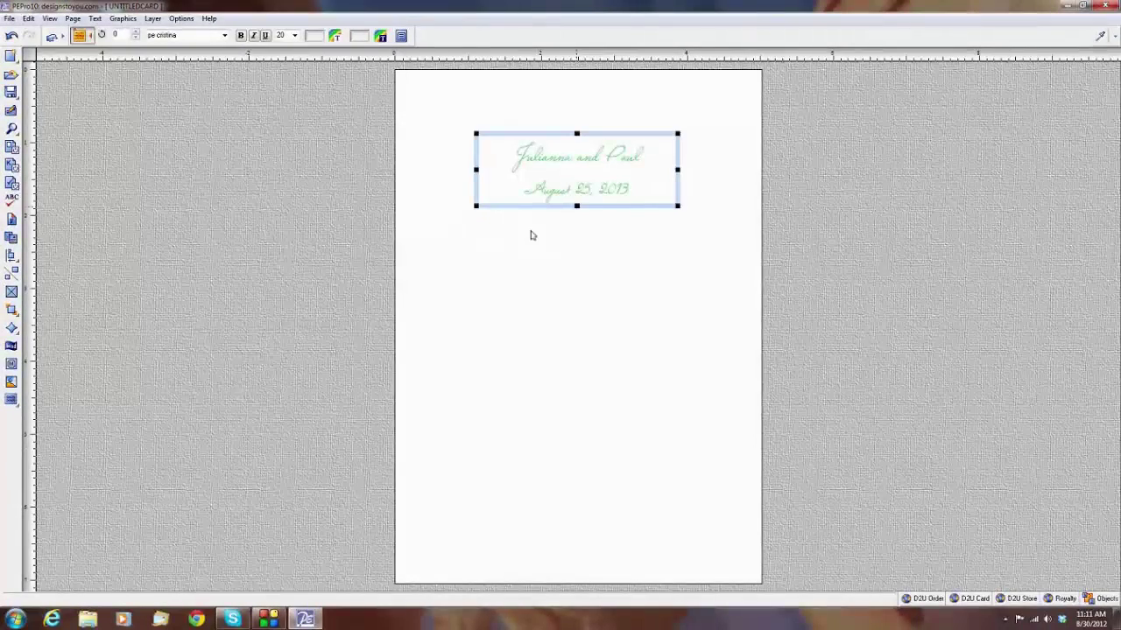
left_click(426, 340)
Add a new text box with a normal, solid black border 2 points thick
left_click(11, 398)
left_click(30, 398)
left_click(400, 403)
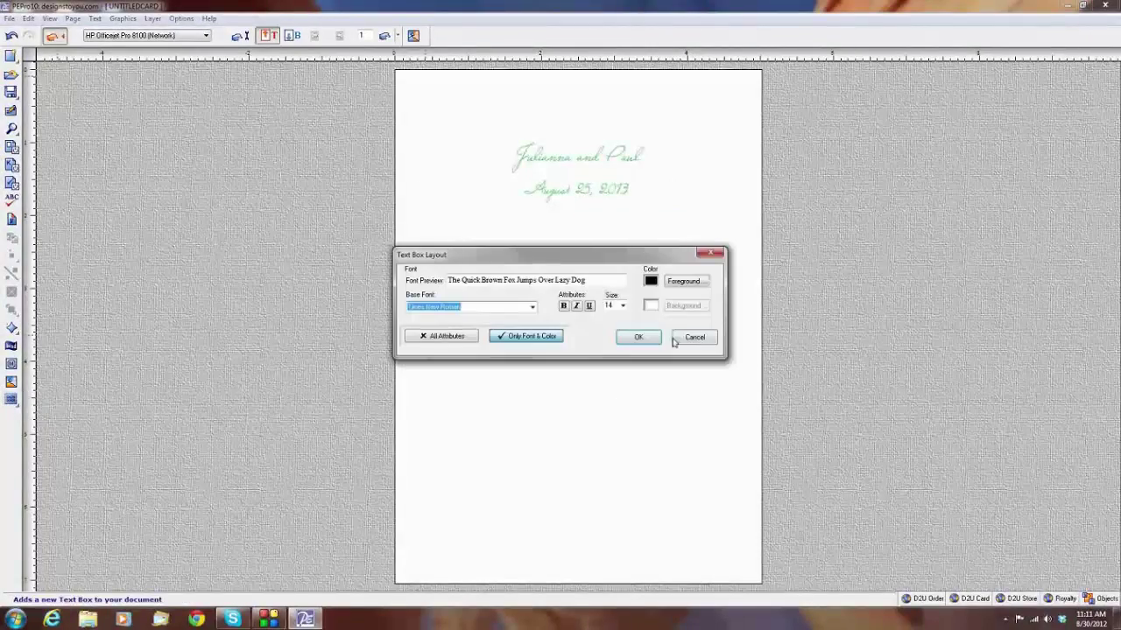
left_click(429, 337)
left_click(425, 452)
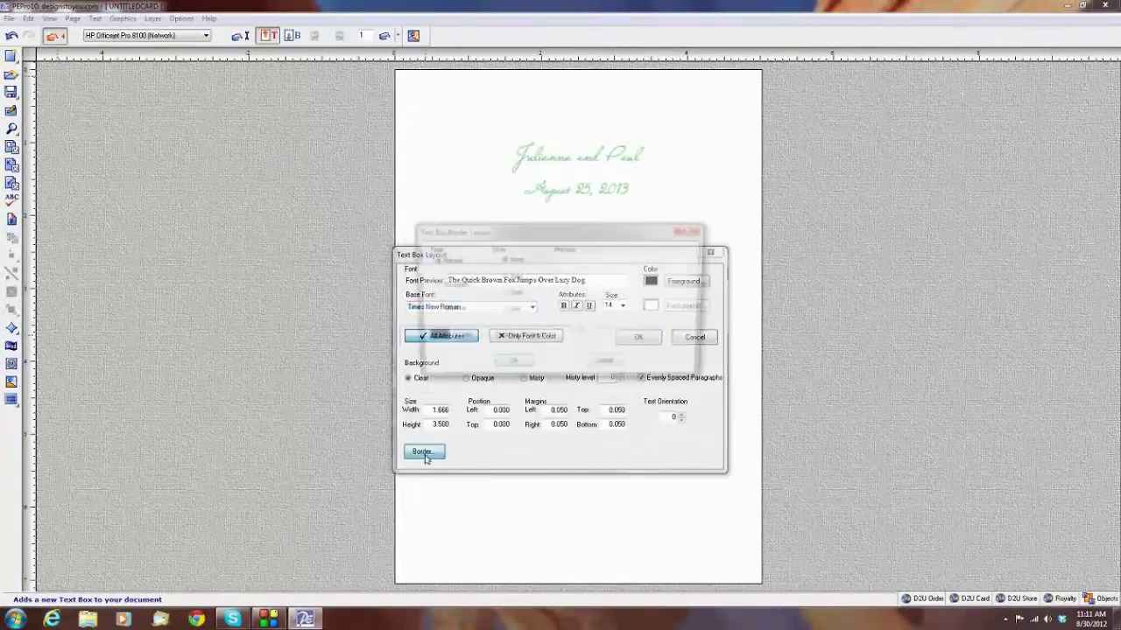
left_click(502, 277)
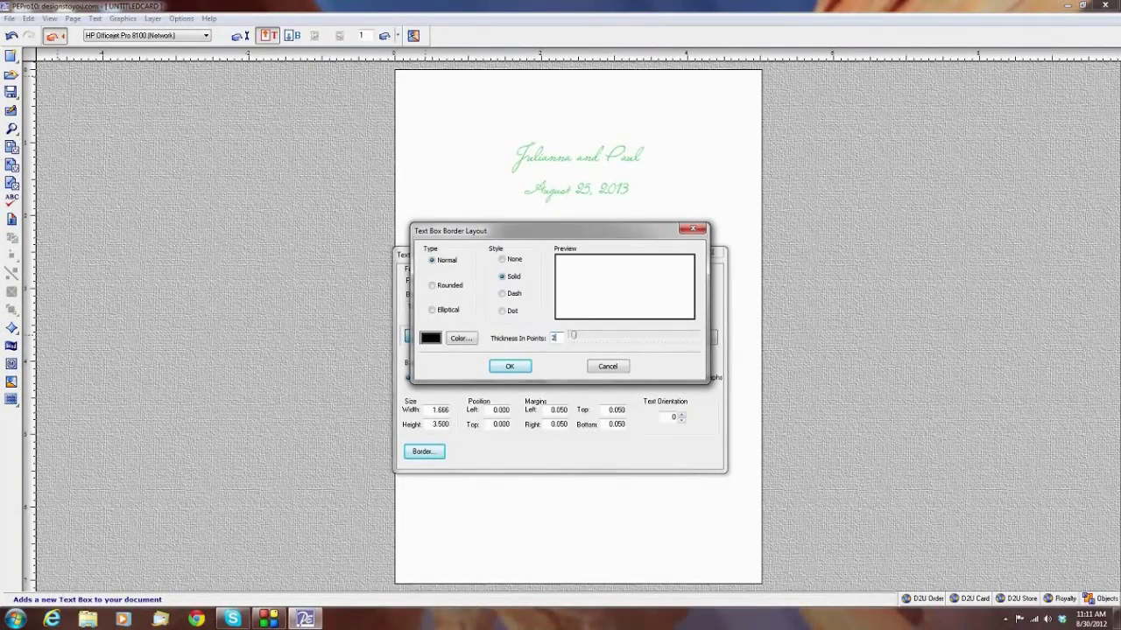
left_click(509, 366)
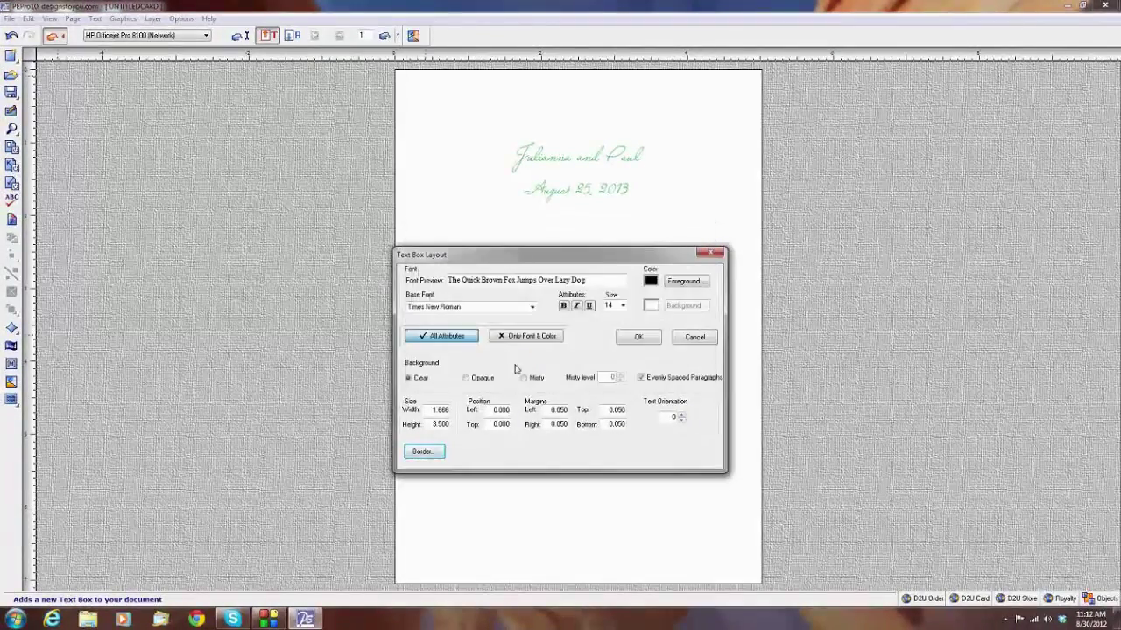
left_click(632, 337)
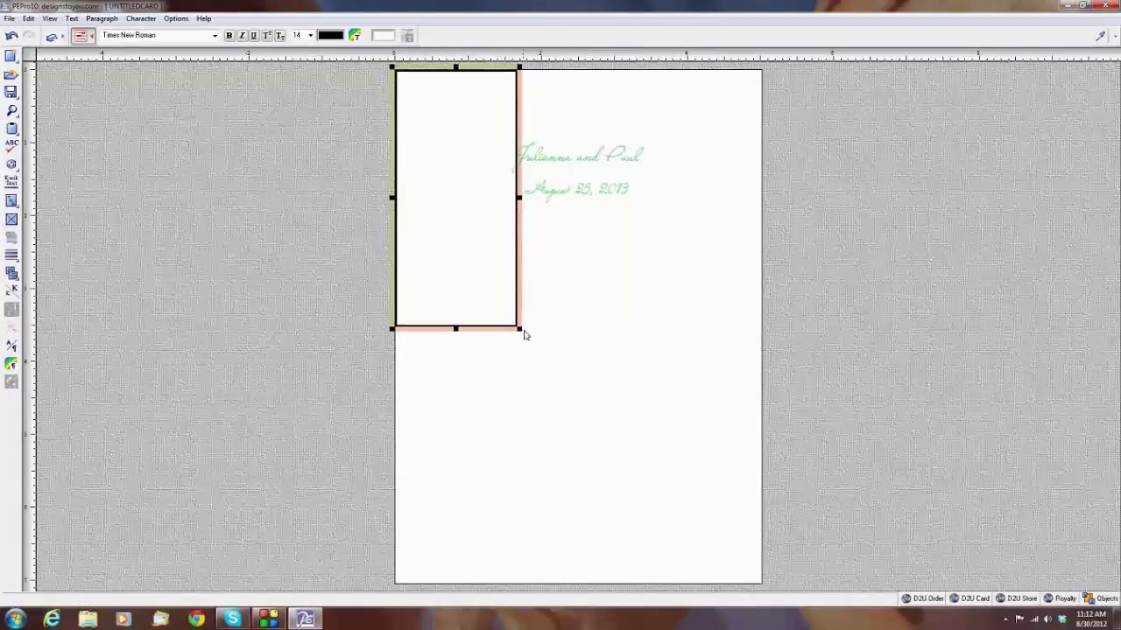
Resize the bordered box into a wide frame around the text and move the names-and-date text box up into its middle
left_click_drag(519, 329, 612, 204)
left_click(593, 188)
right_click(590, 185)
left_click(609, 204)
left_click_drag(575, 158, 575, 114)
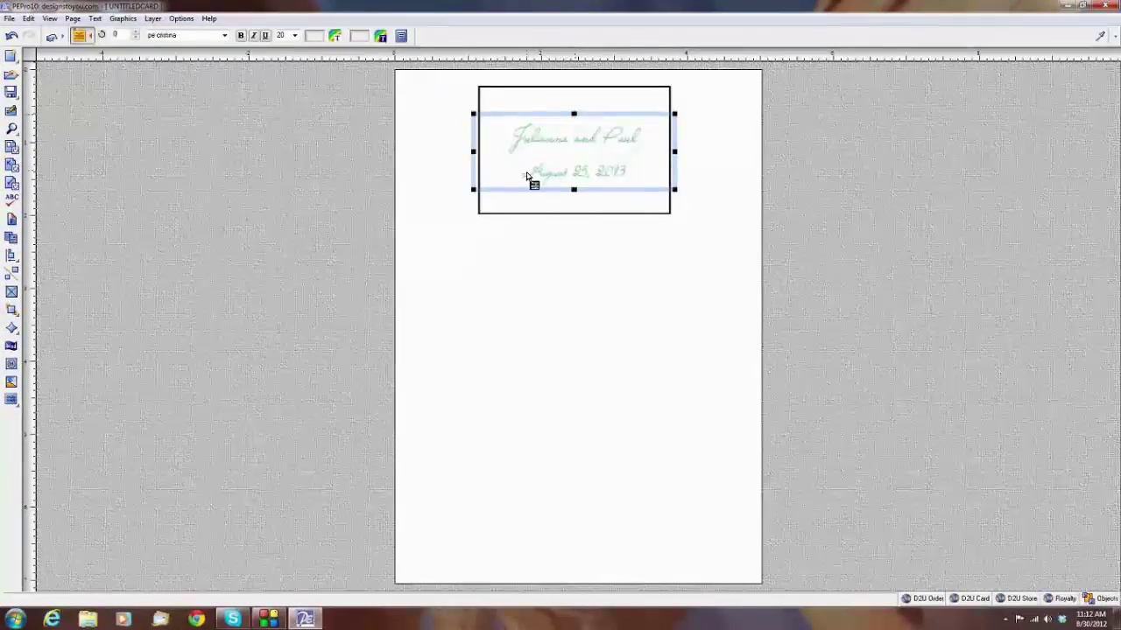
Nudge the date line upward so it sits directly below the names line
right_click(527, 176)
left_click(543, 189)
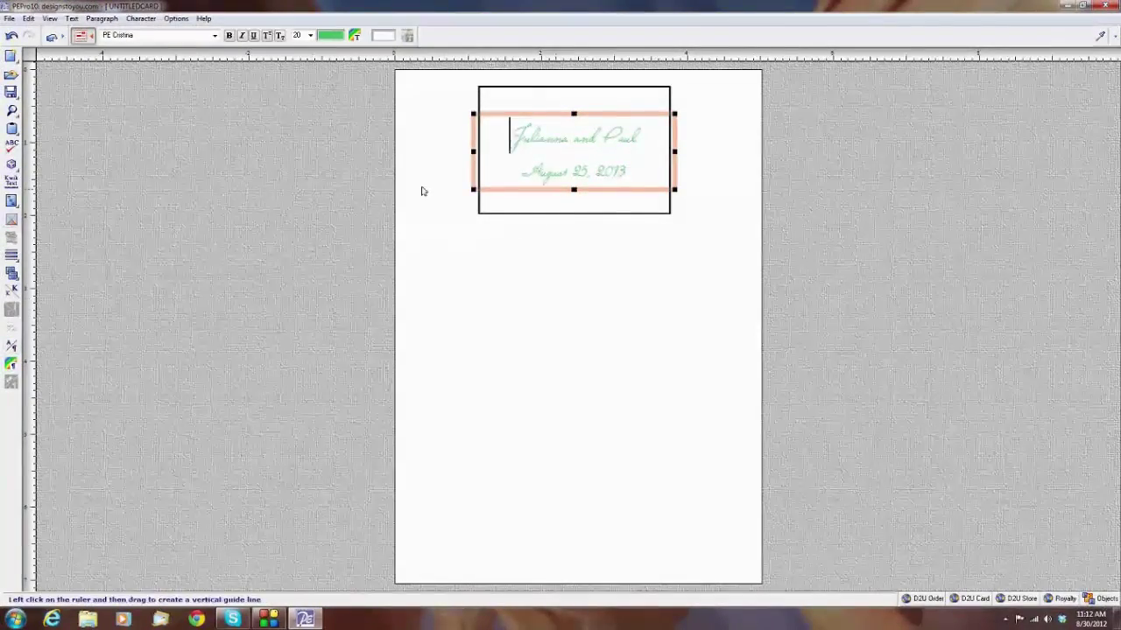
left_click(552, 170)
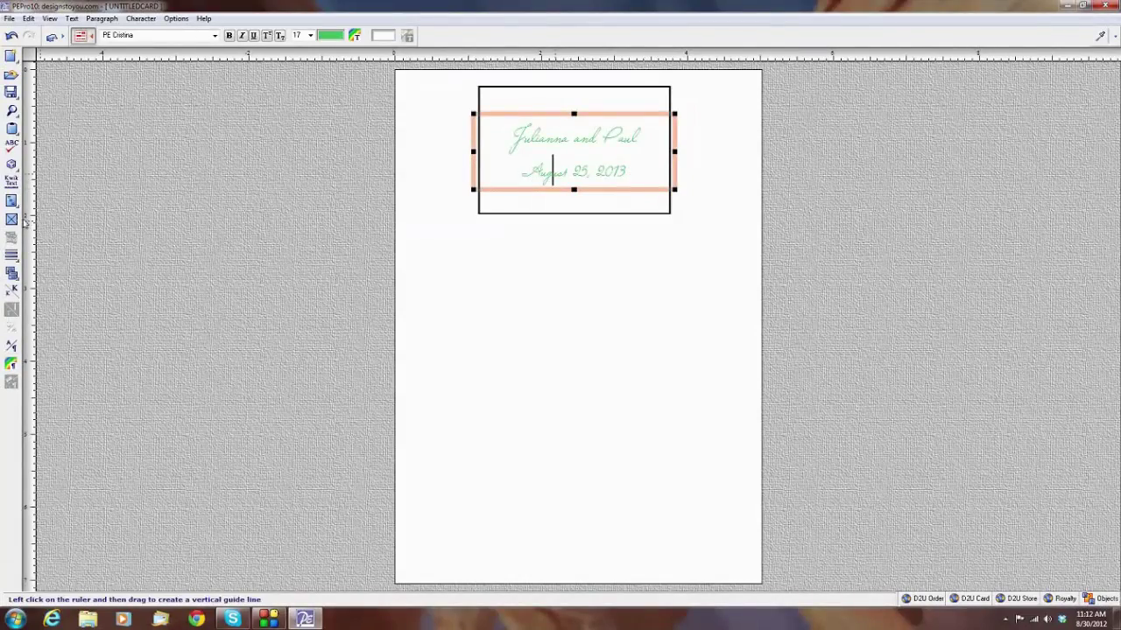
left_click(11, 224)
left_click(11, 224)
left_click(11, 224)
left_click(11, 224)
left_click(12, 224)
left_click(11, 224)
left_click(12, 224)
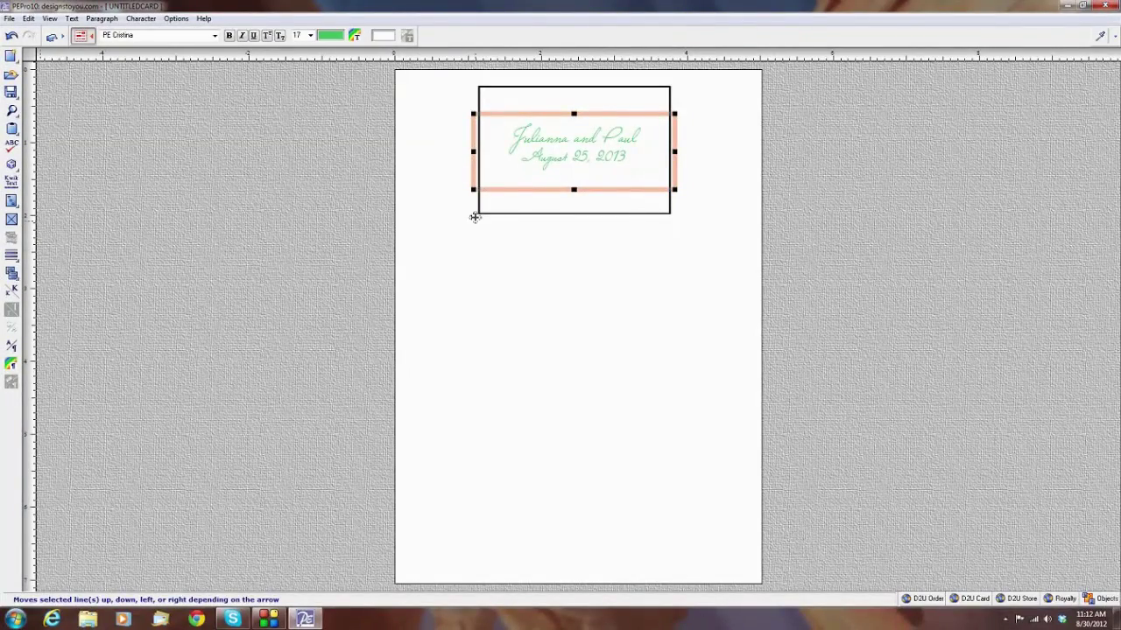
left_click(430, 223)
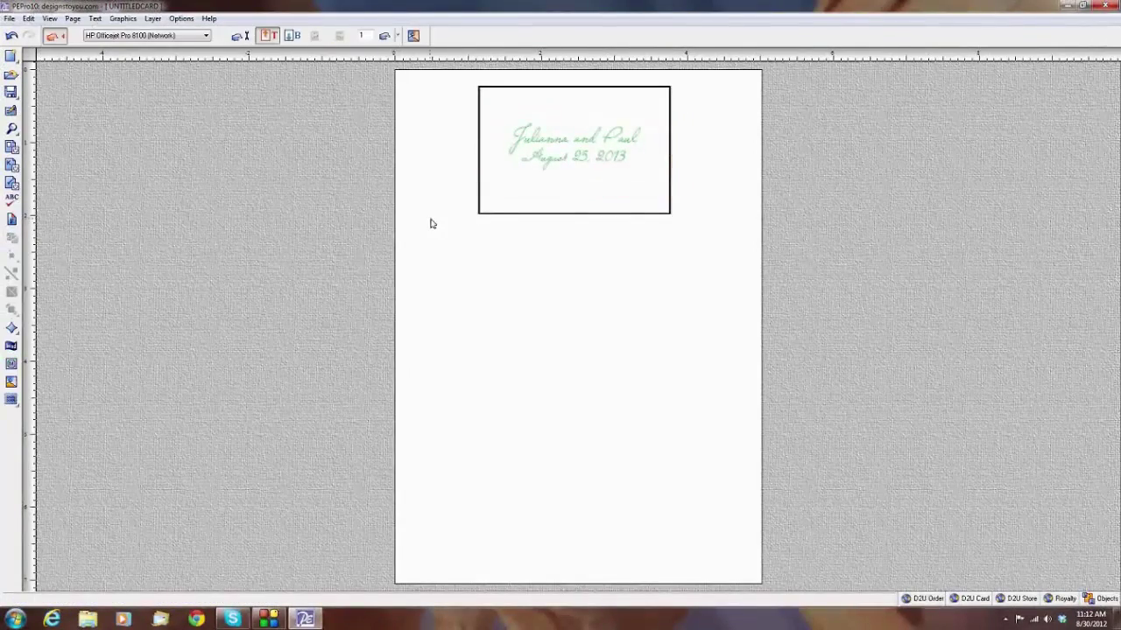
Add another text box using the CBD Decorative Dividers font
left_click(11, 399)
left_click(48, 399)
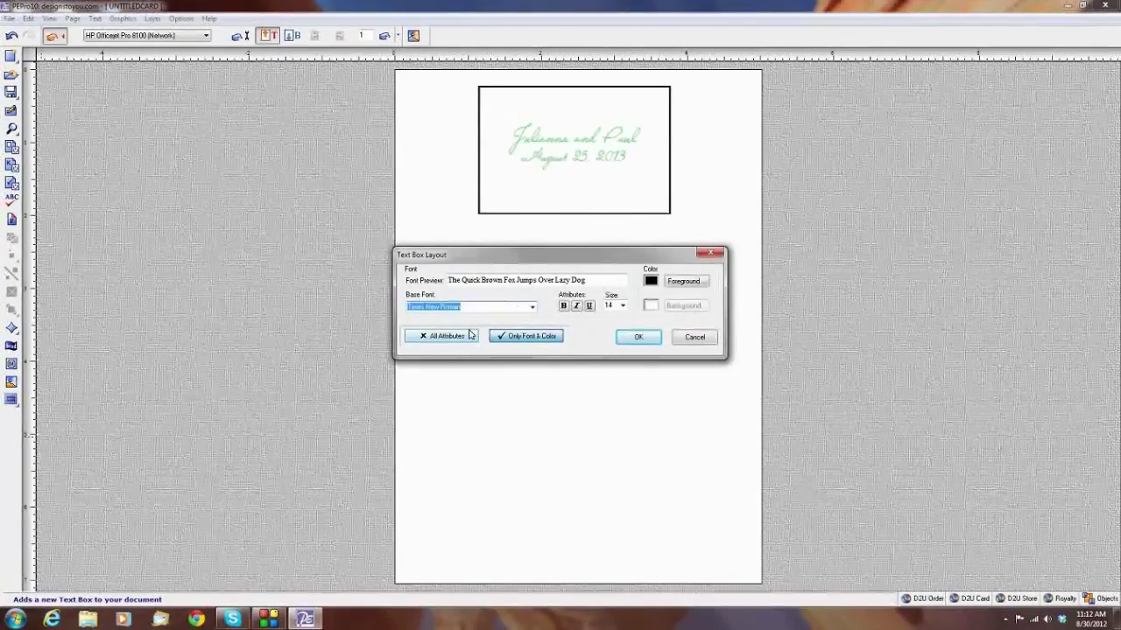
key("Down")
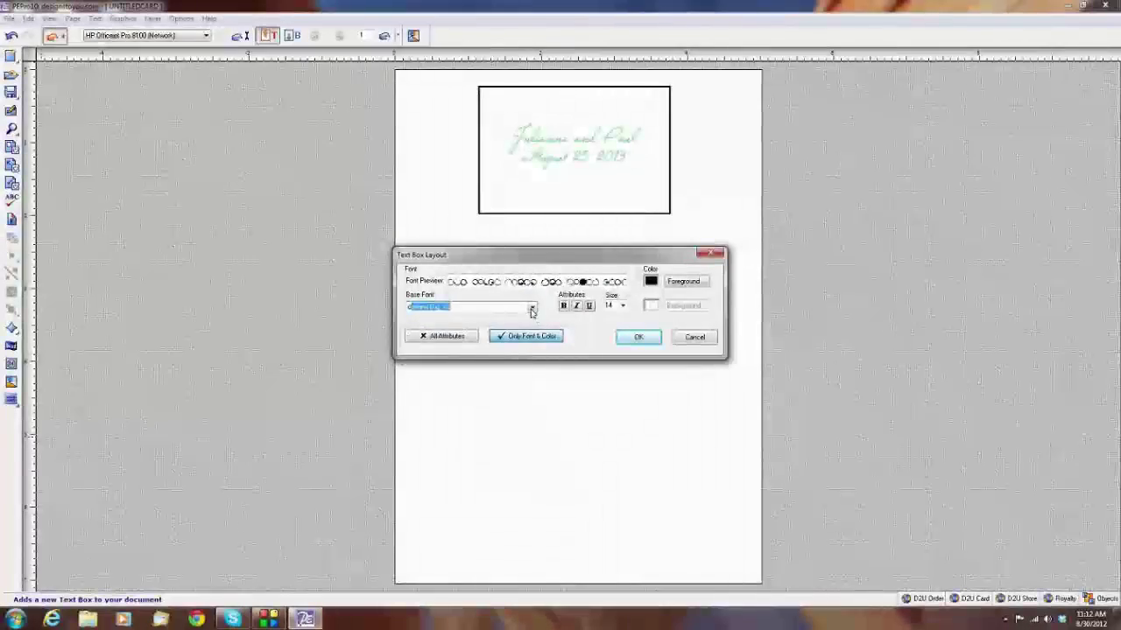
left_click(532, 312)
left_click(458, 342)
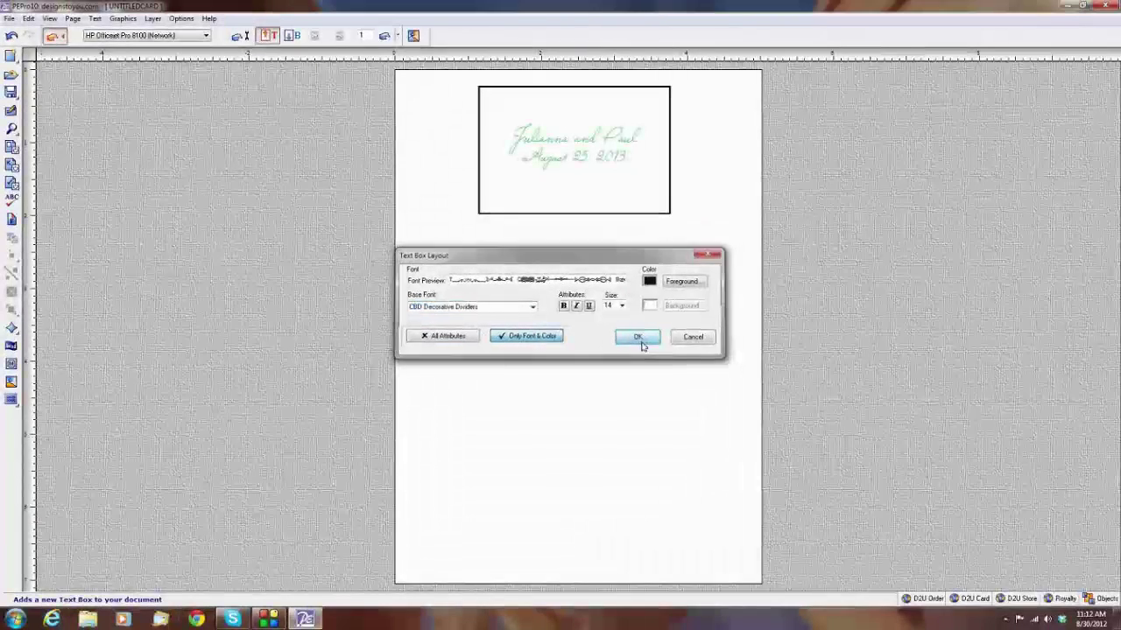
left_click(639, 337)
Place the divider text box over the bordered frame and size it slightly larger than the frame on all sides
left_click_drag(391, 67, 697, 237)
left_click_drag(603, 237, 629, 244)
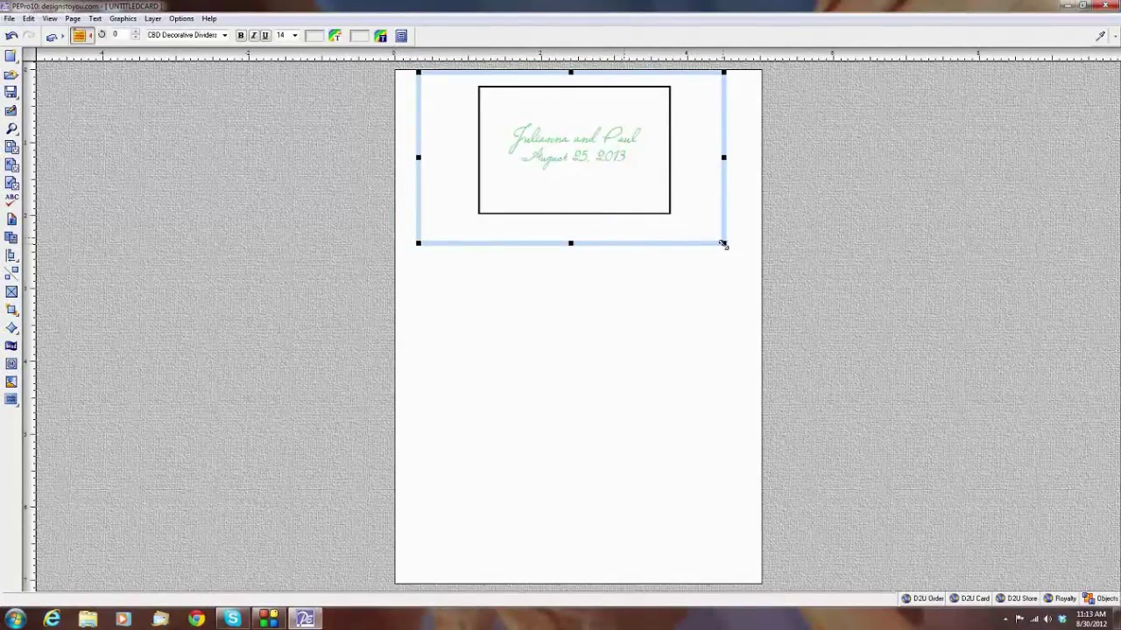
left_click_drag(723, 244, 638, 220)
Insert a scroll divider from the CBD Decorative Dividers characters as the upper line of the new text box
right_click(557, 111)
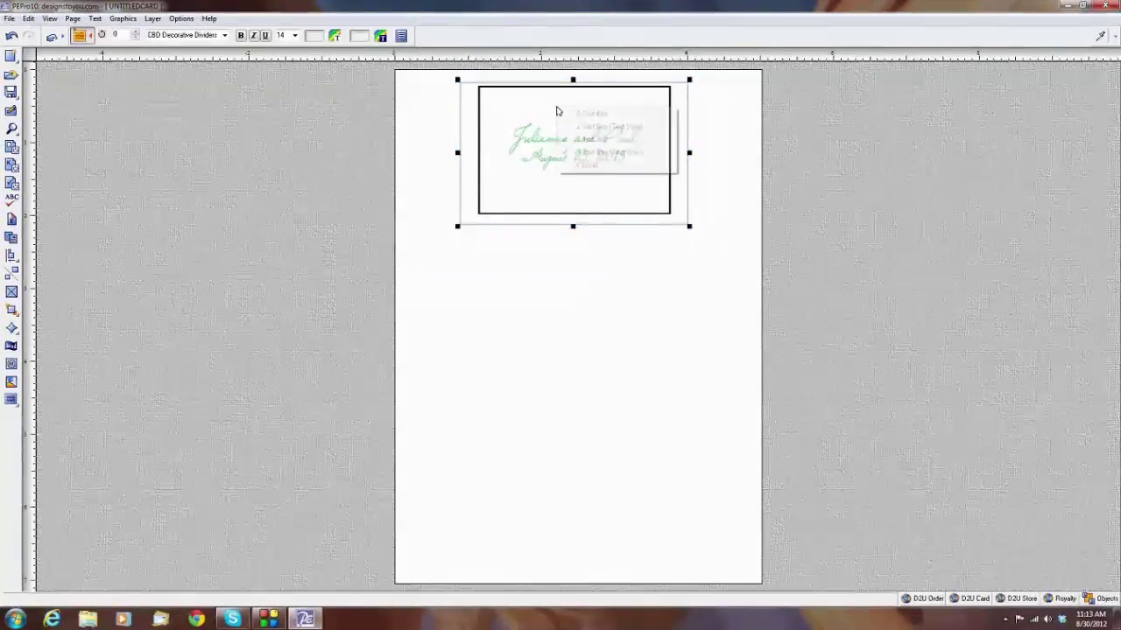
left_click(586, 155)
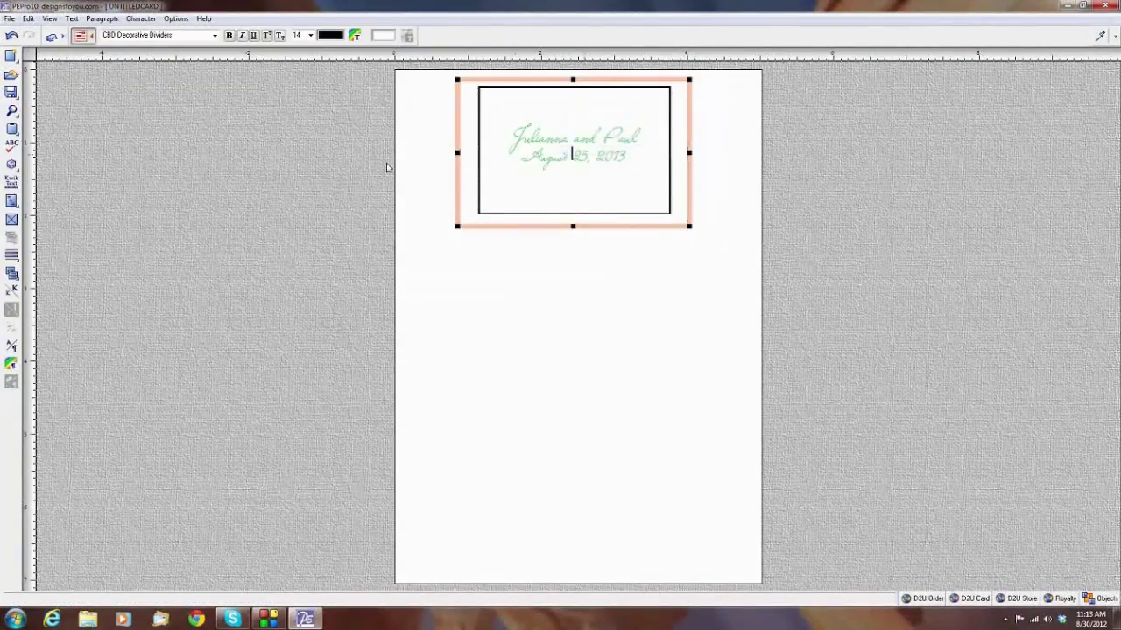
left_click(31, 167)
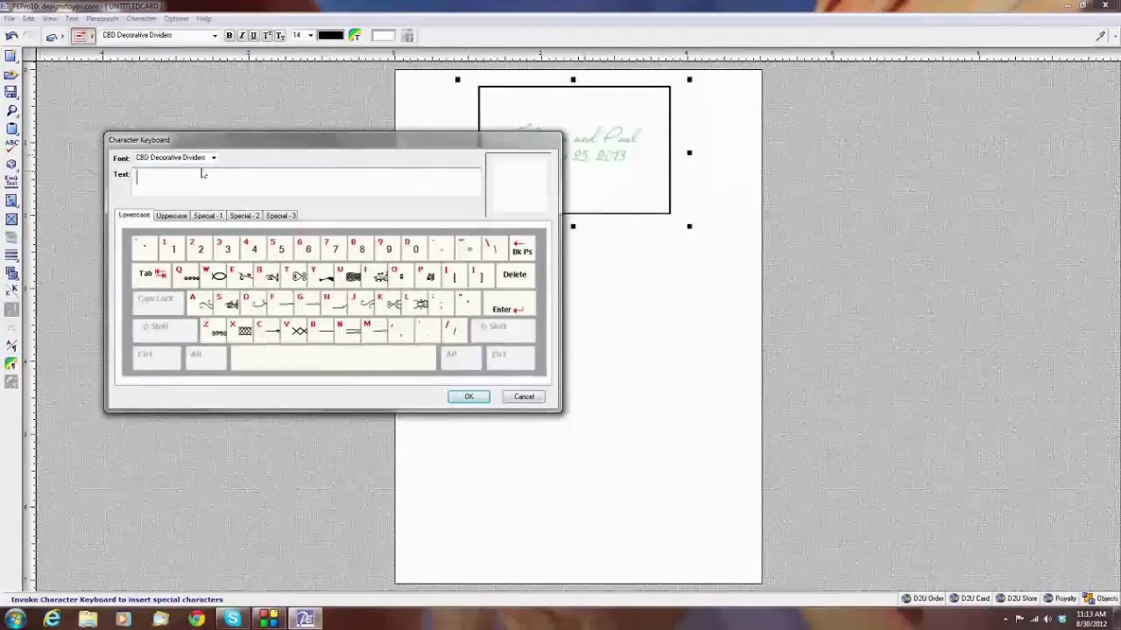
left_click(202, 306)
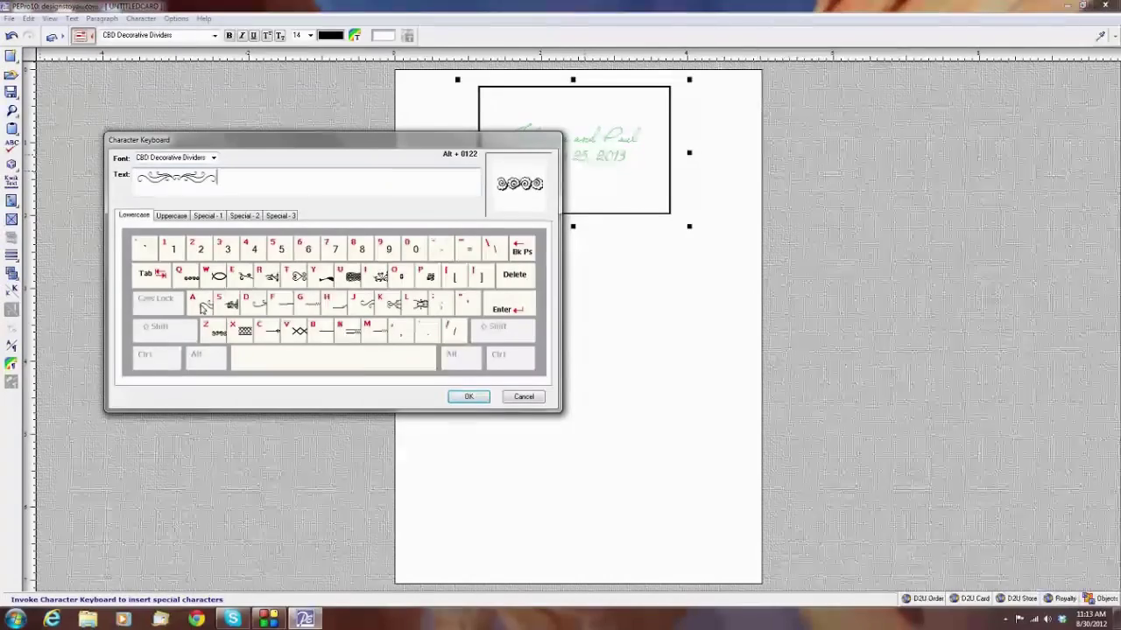
left_click(473, 399)
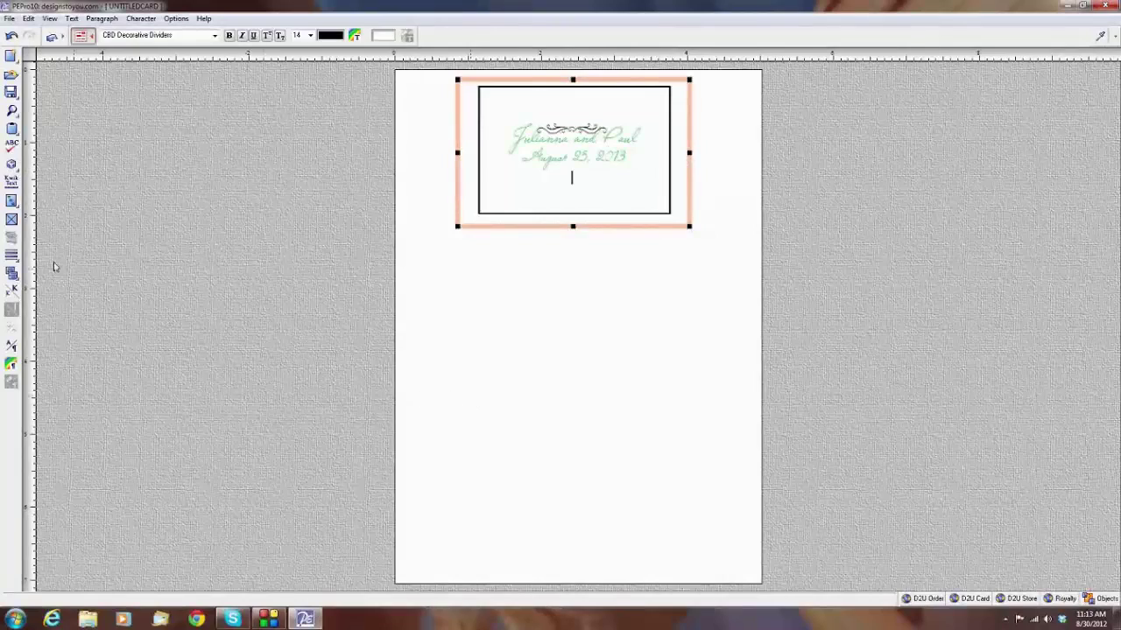
Insert a matching scroll divider on the line below the date, using the CBD Decorative Dividers characters
left_click(19, 166)
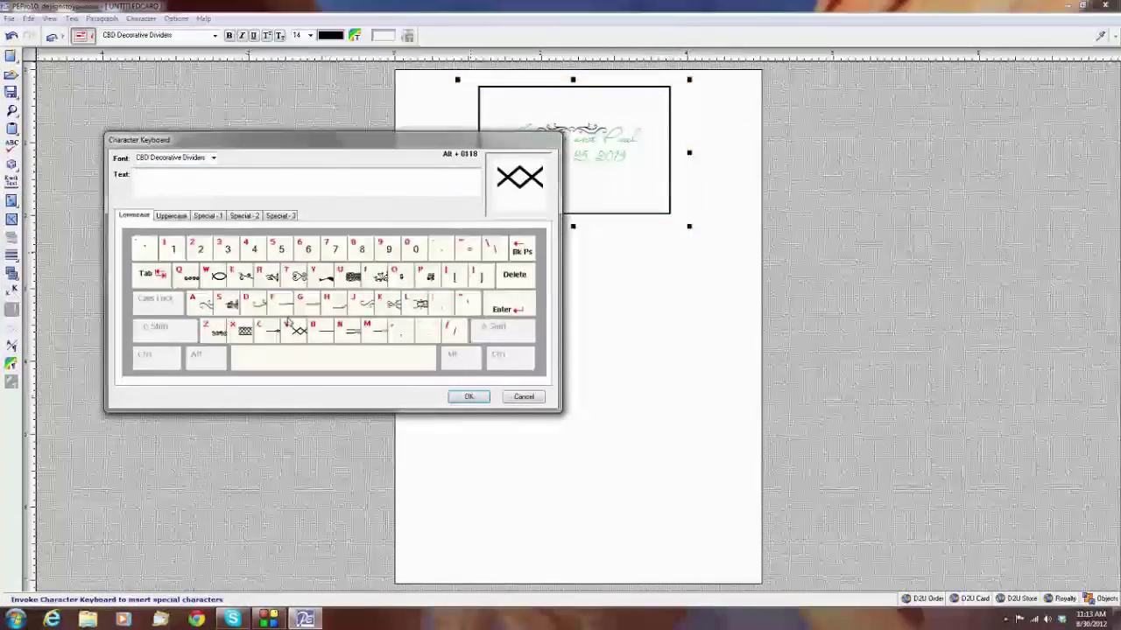
left_click(362, 308)
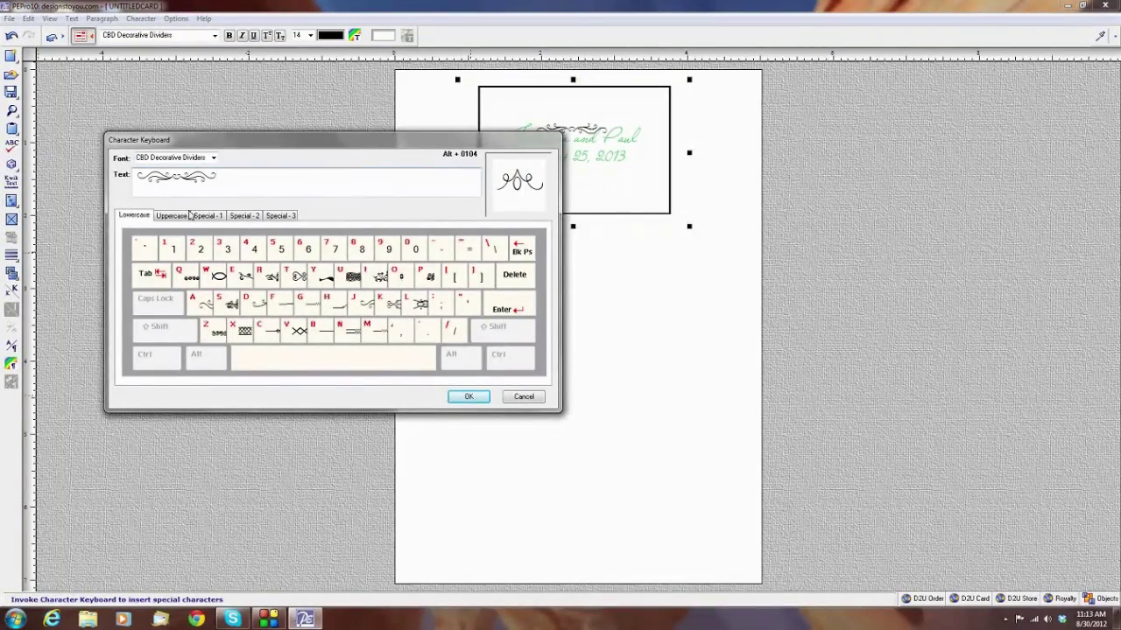
left_click(466, 396)
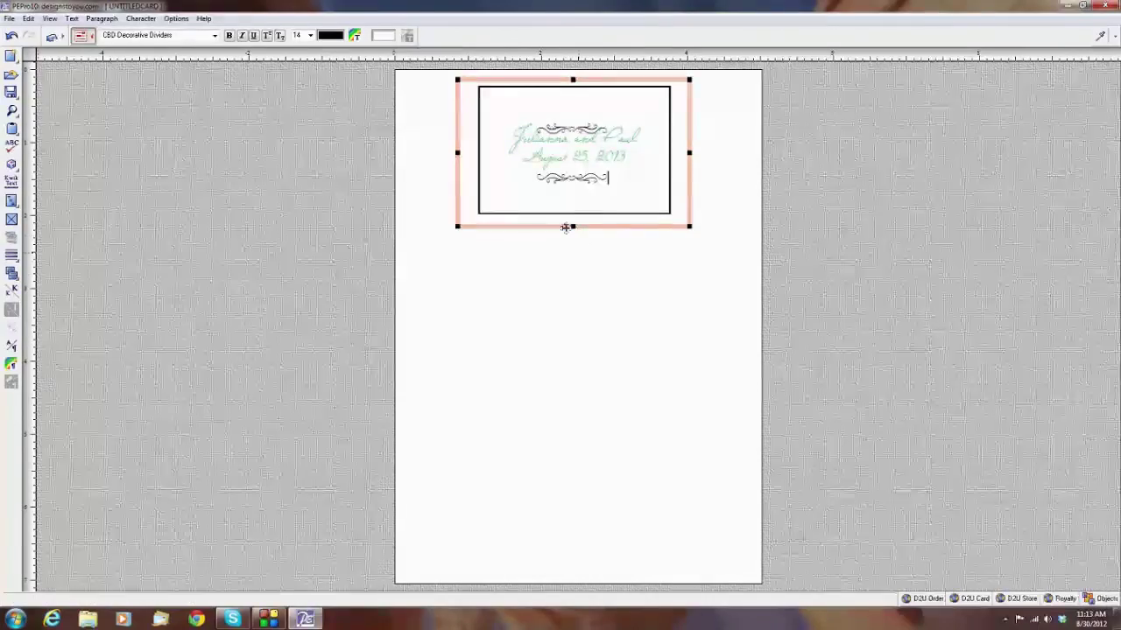
Select both divider lines and enlarge them to about the width of the names line
left_click(11, 254)
left_click(41, 257)
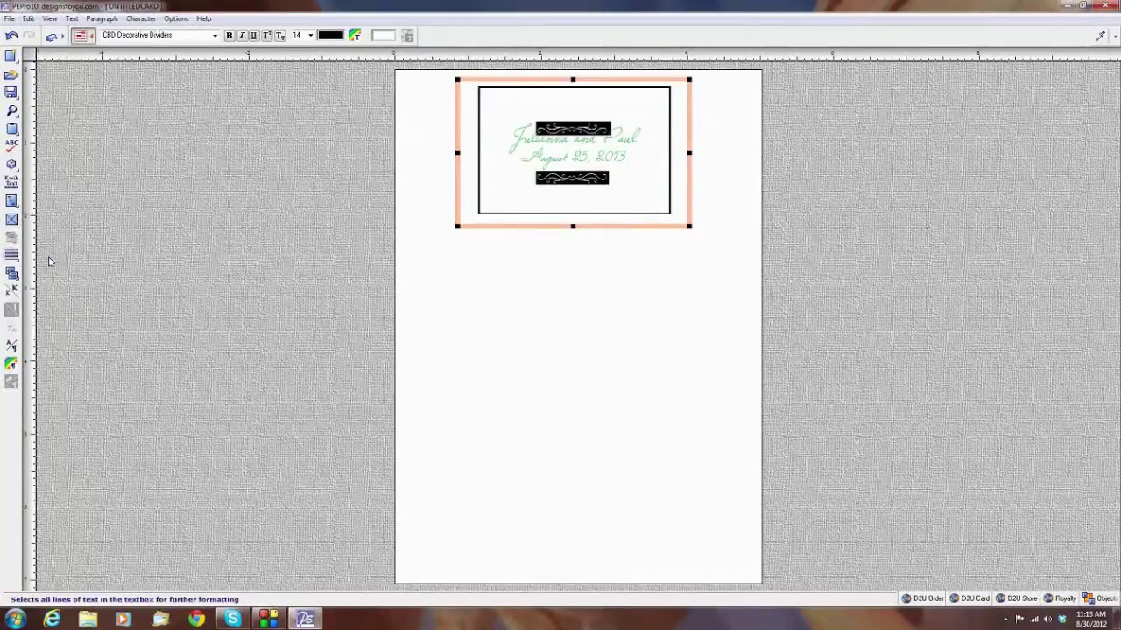
left_click(15, 306)
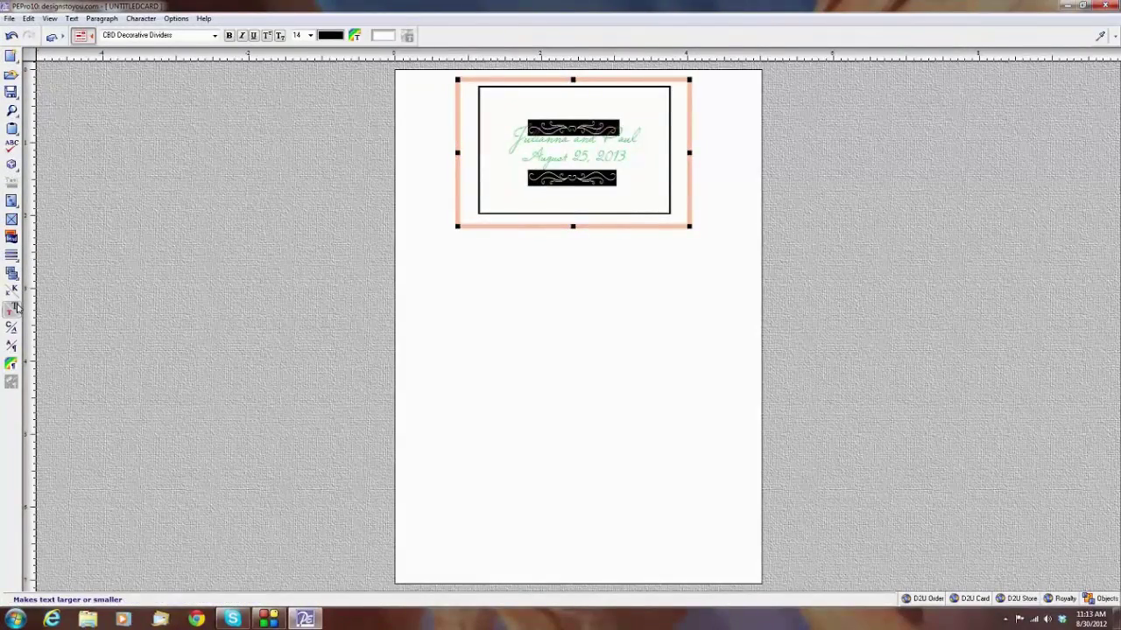
left_click(16, 306)
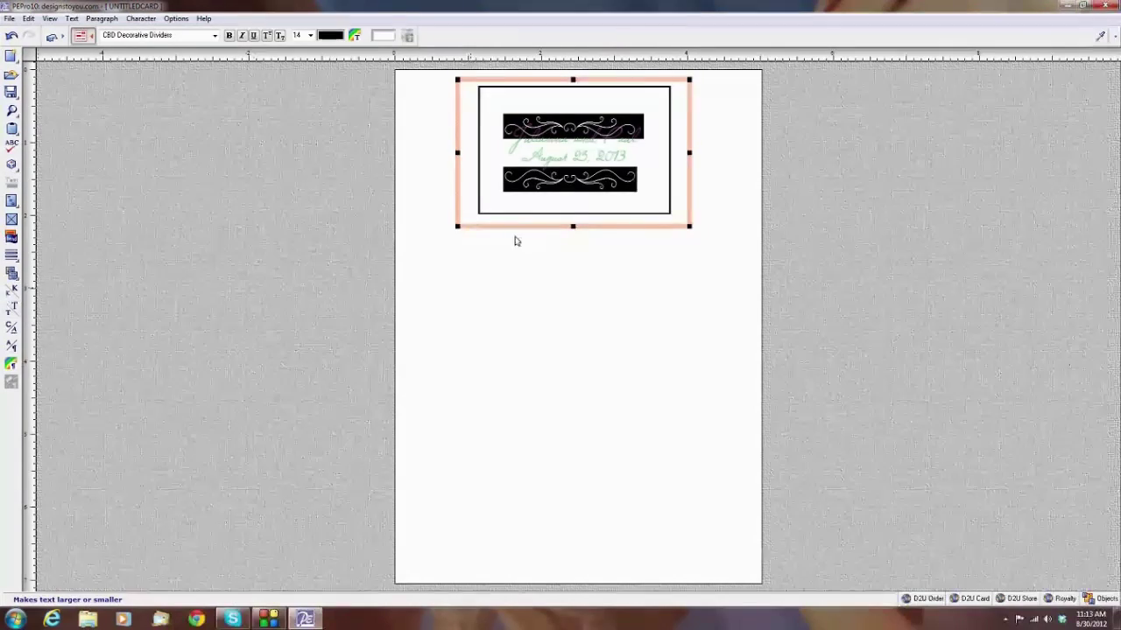
Extend the divider text box downward and shift the divider lines so one sits above the names and the other below the date
left_click(574, 228)
left_click_drag(573, 227, 574, 249)
left_click_drag(569, 192, 576, 173)
left_click(574, 228)
key("ctrl+z")
left_click(573, 237)
left_click_drag(569, 190, 571, 189)
left_click_drag(576, 237, 577, 250)
left_click_drag(578, 205, 574, 188)
left_click(478, 349)
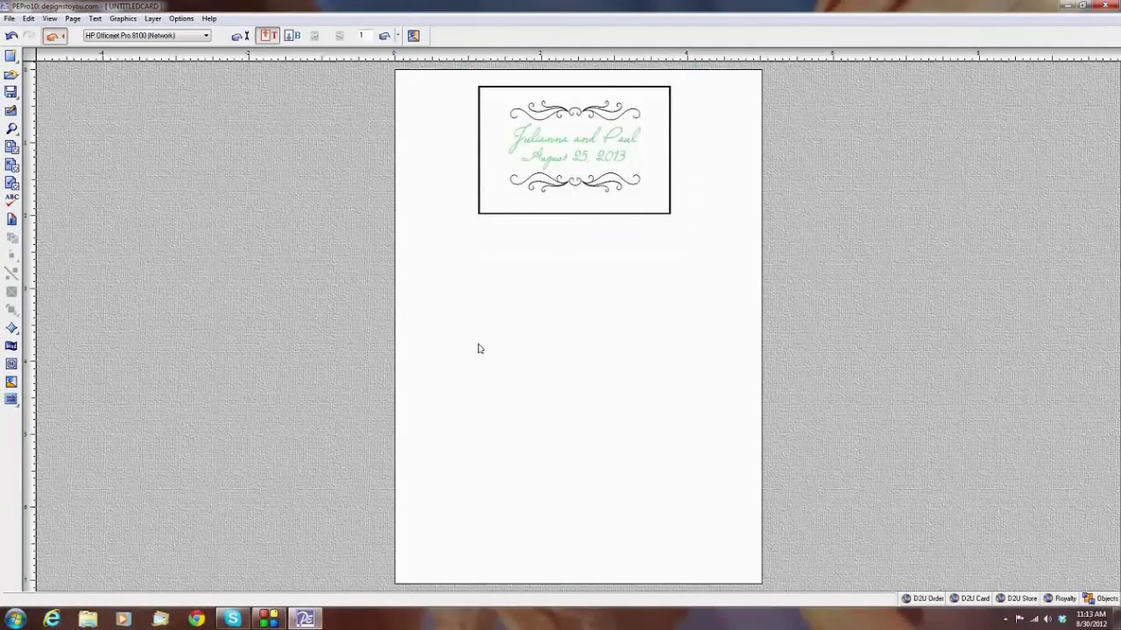